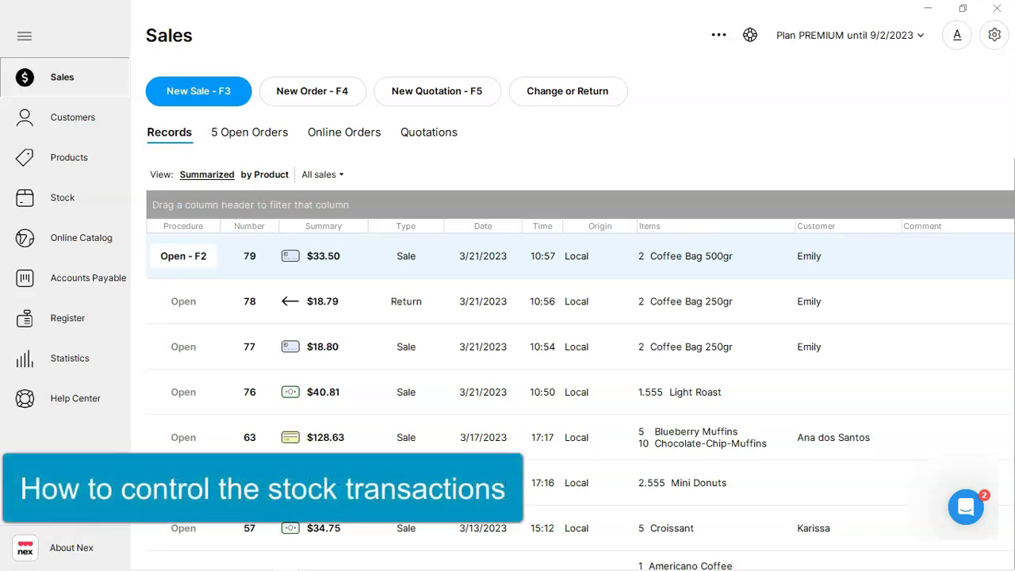
# Step: Open the stock transactions list and examine the available stock input and stock output types
pyautogui.click(102, 203)
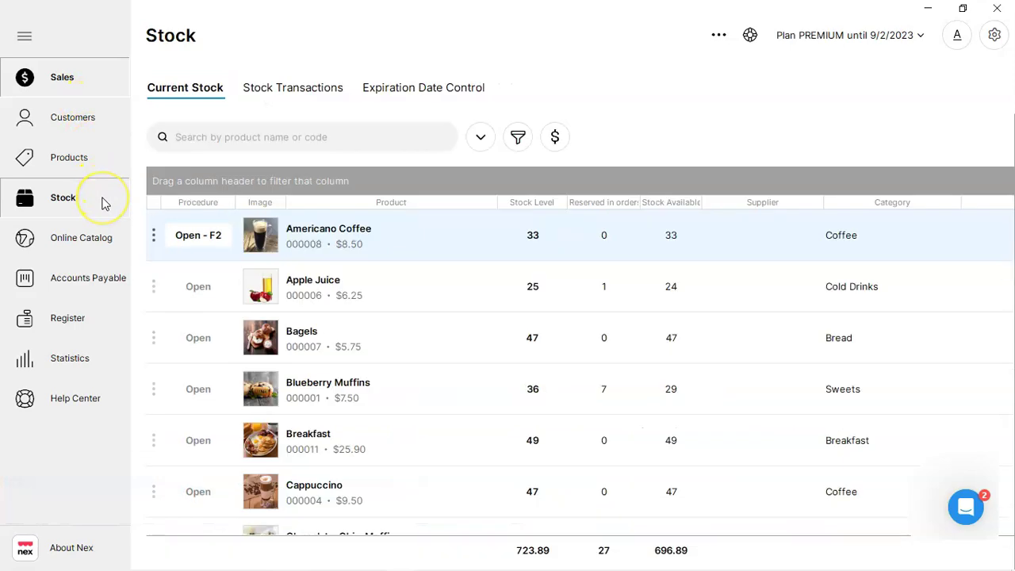
pyautogui.click(294, 98)
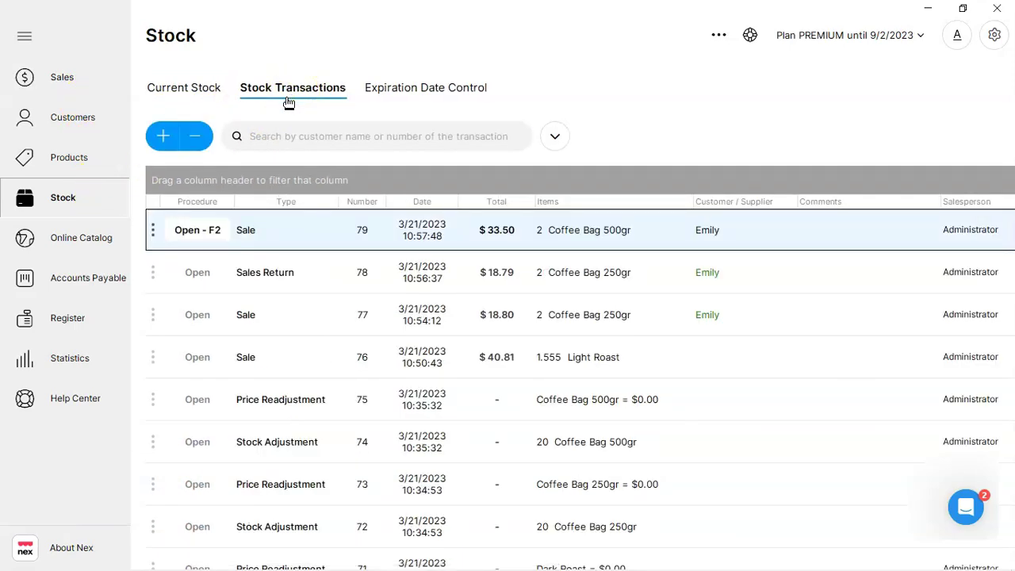
pyautogui.click(163, 135)
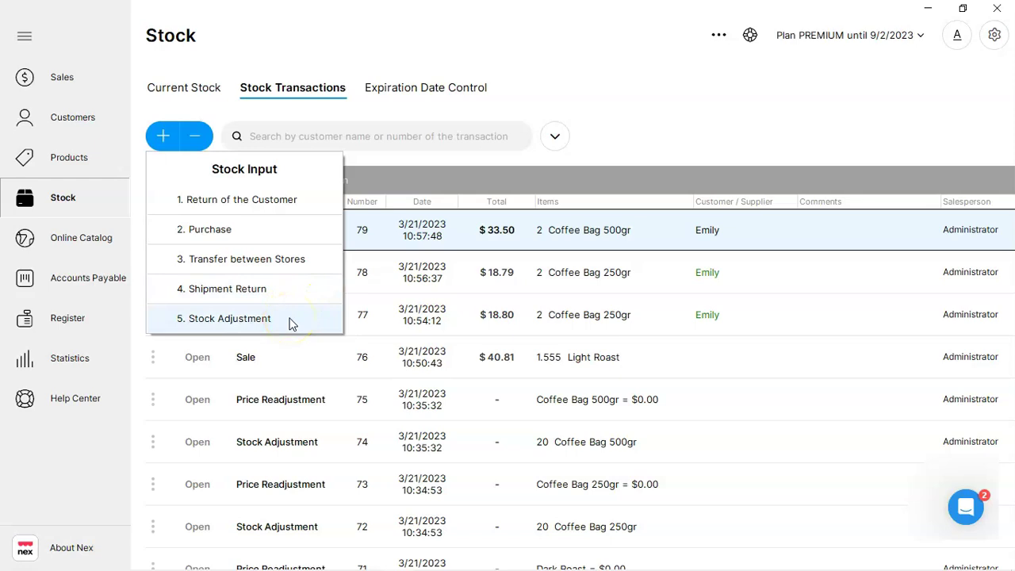
pyautogui.click(197, 138)
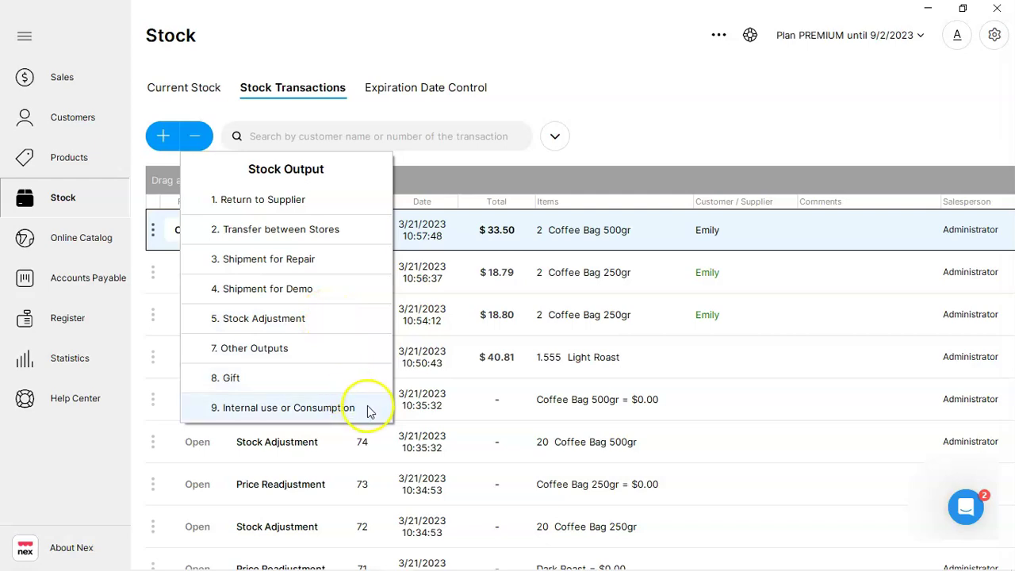
pyautogui.click(150, 208)
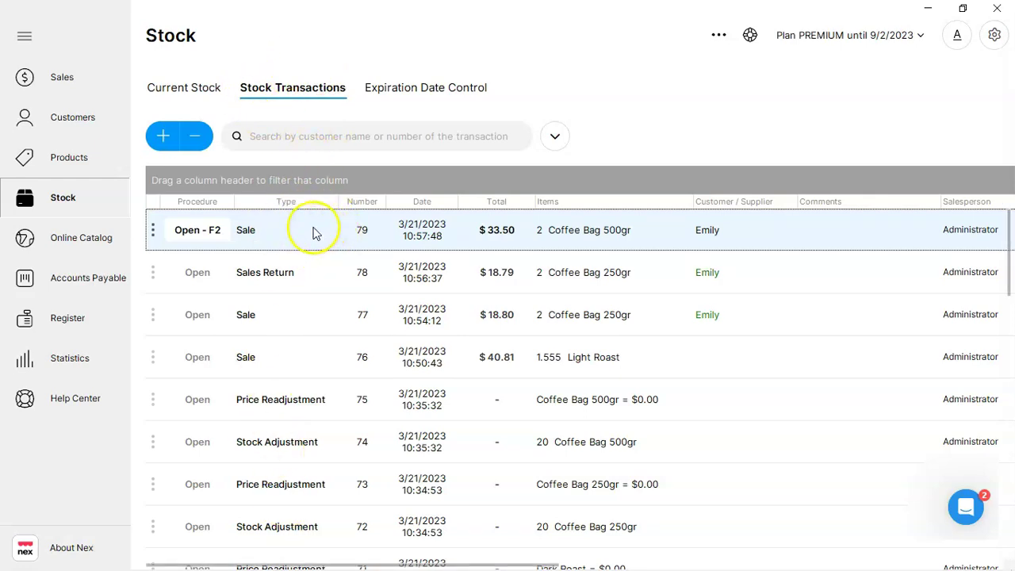
pyautogui.click(266, 216)
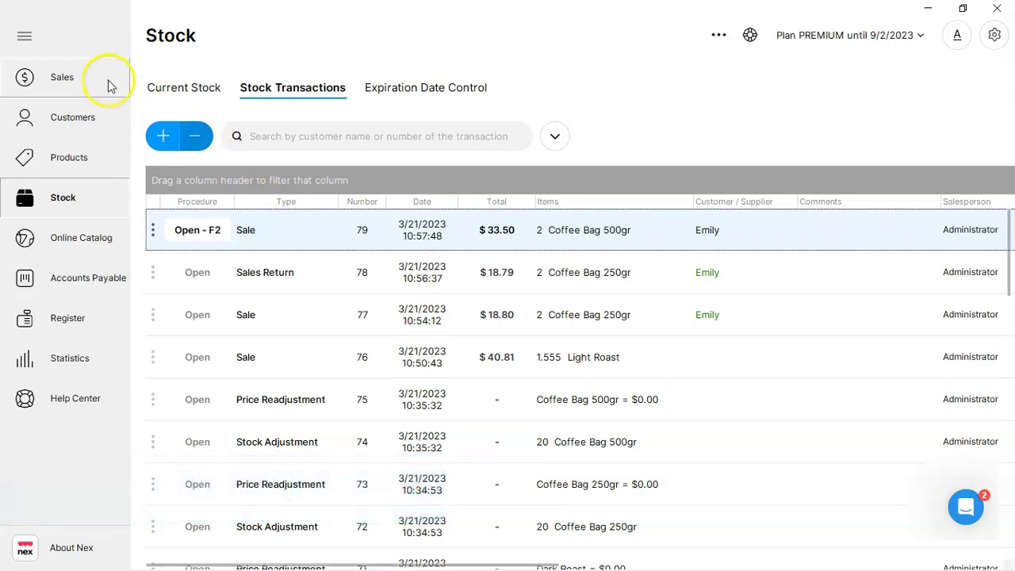
# Step: Enable fractional quantities by weight or length for the Medium Roast product and save it
pyautogui.click(95, 154)
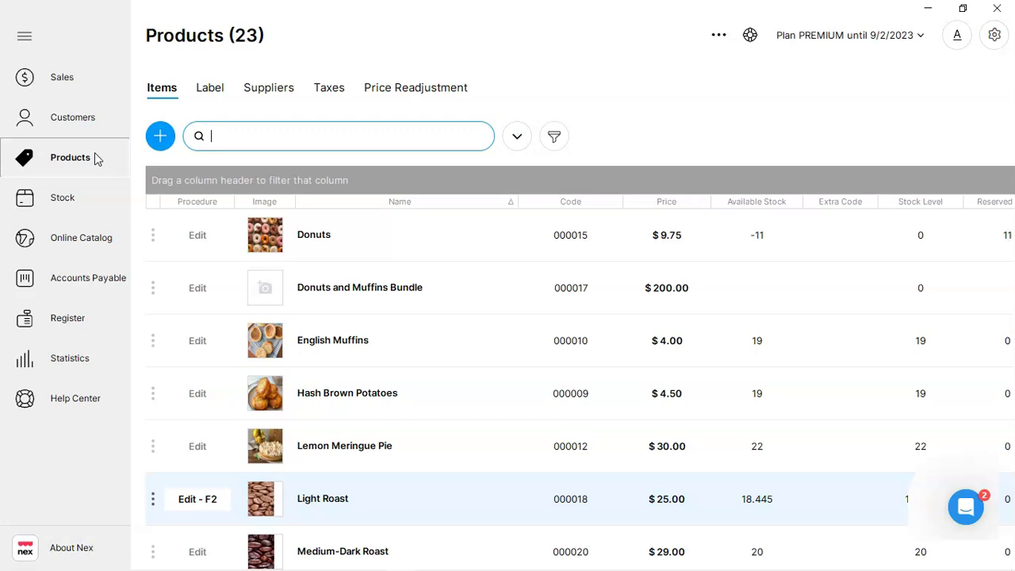
pyautogui.scroll(-3, 257, 360)
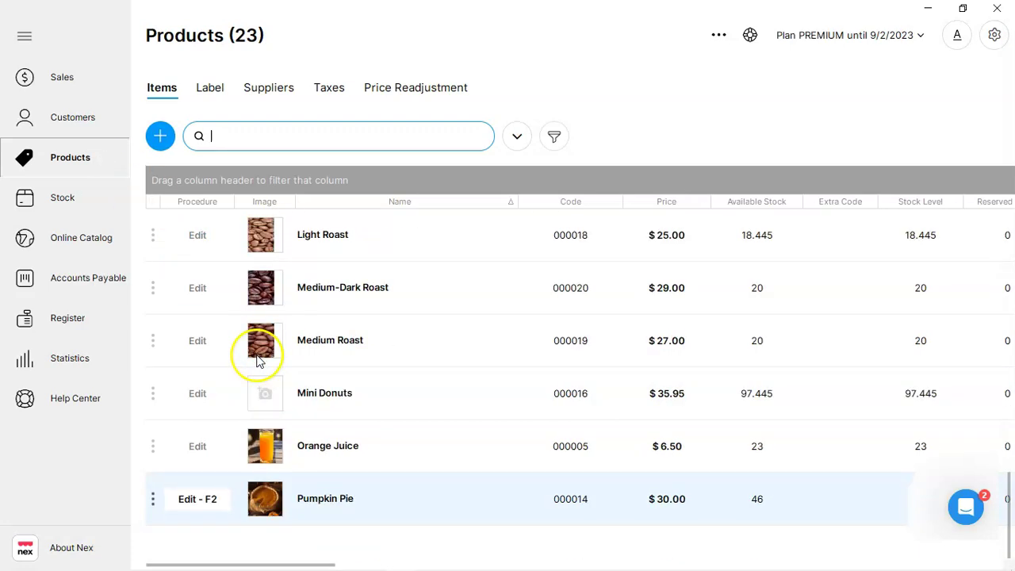
pyautogui.click(199, 342)
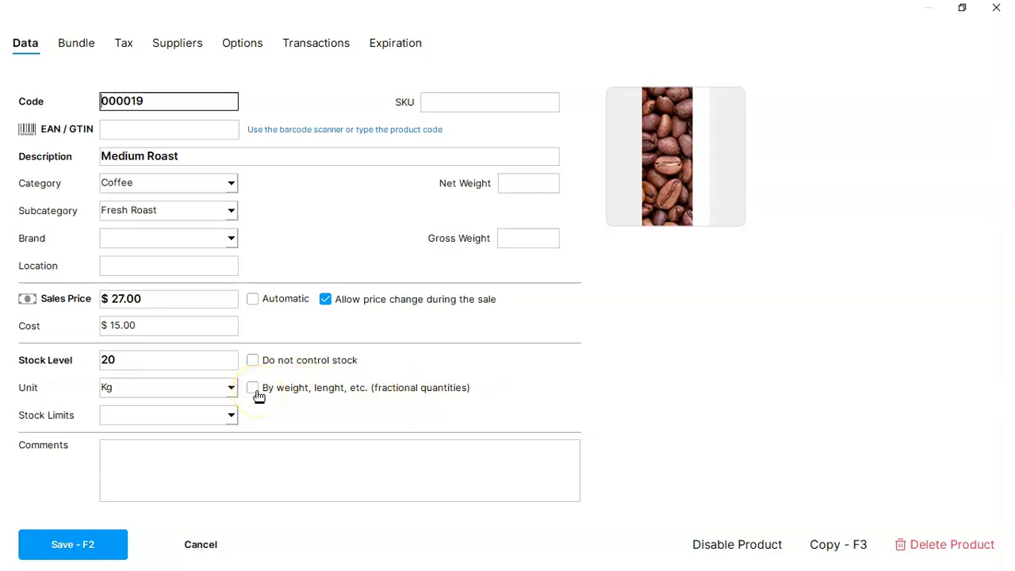
pyautogui.click(253, 388)
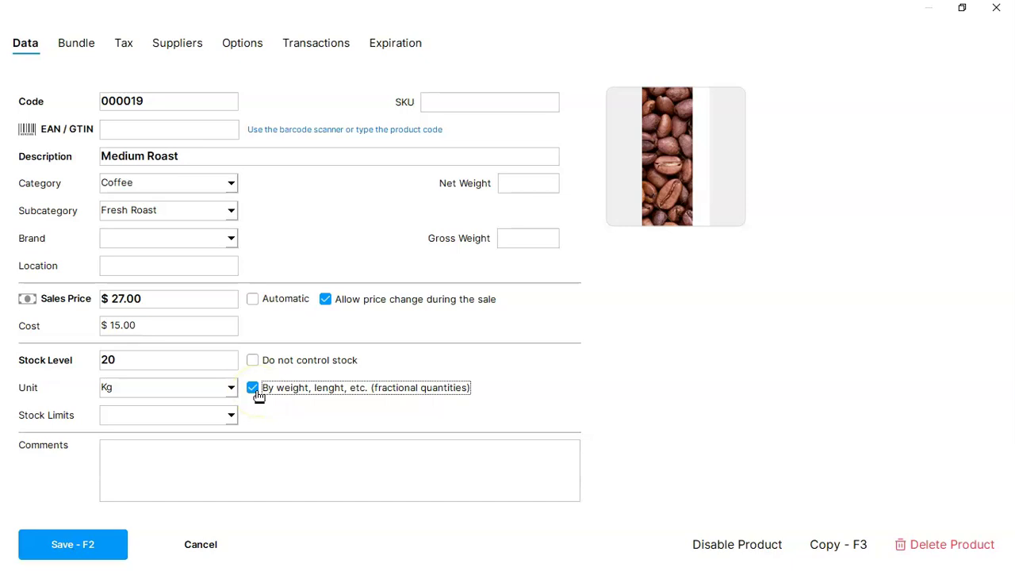
pyautogui.click(119, 544)
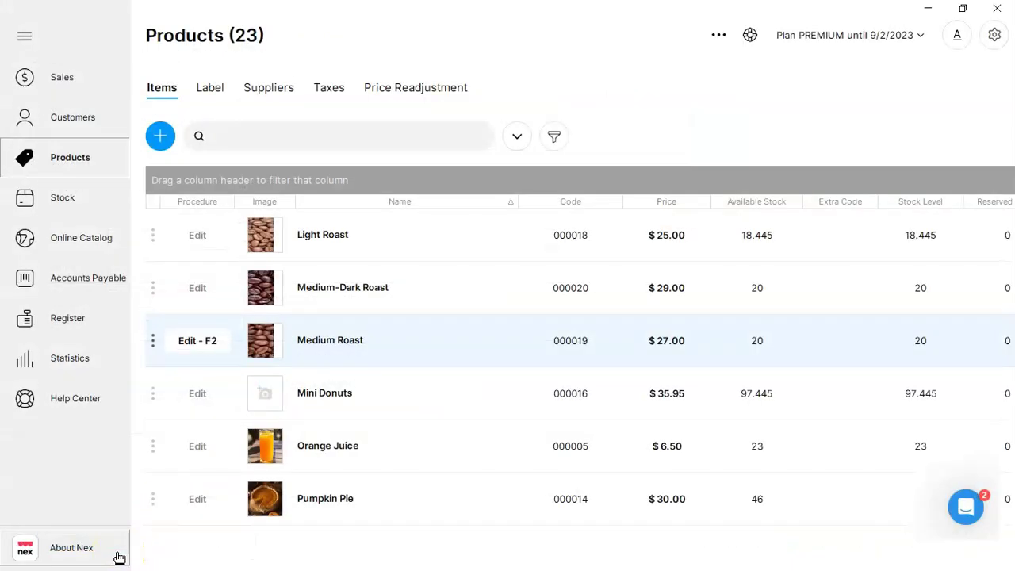
# Step: Start a new sale and add 1.575 kg of Medium Roast
pyautogui.click(80, 85)
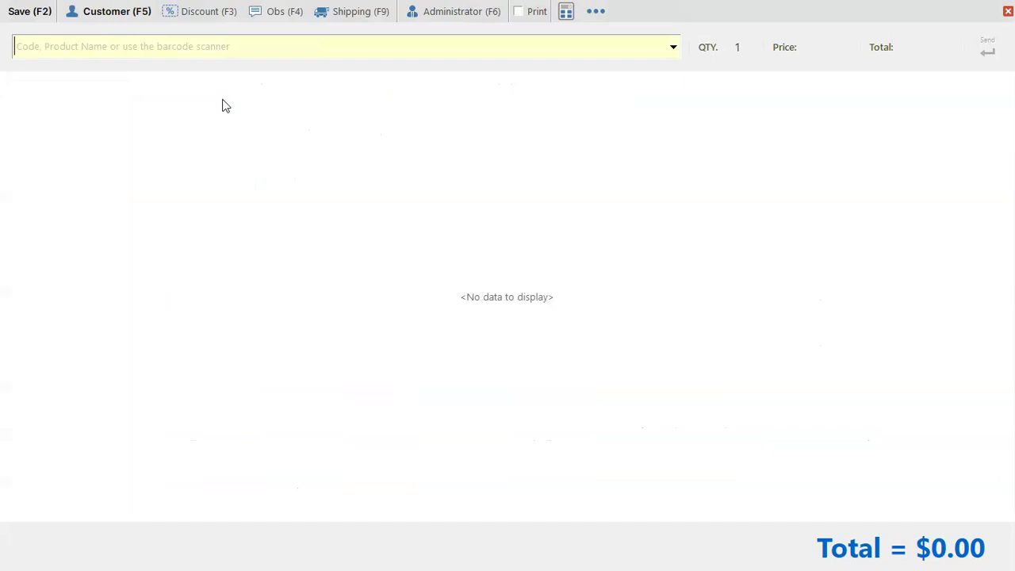
pyautogui.write('medium')
pyautogui.click(222, 104)
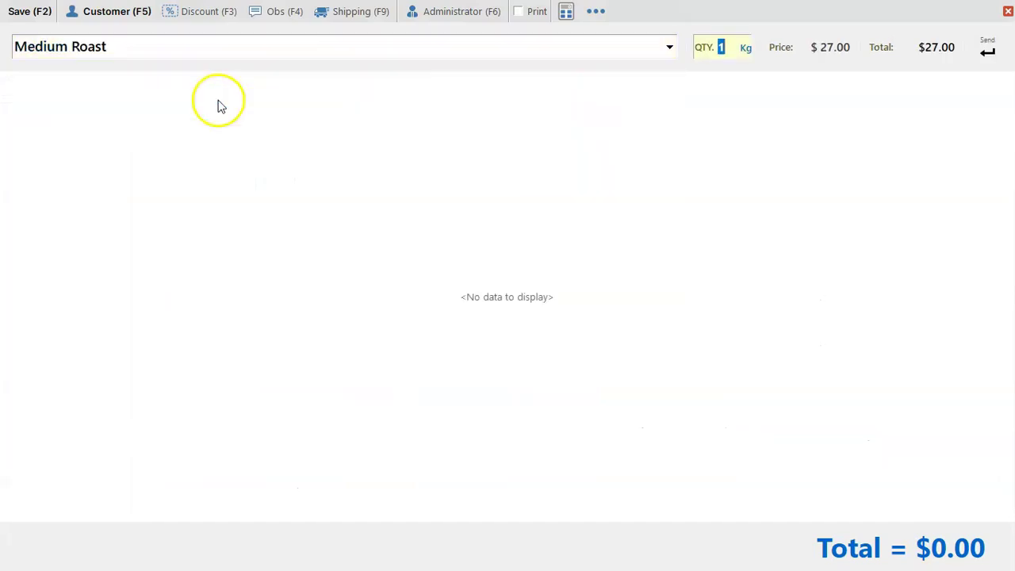
pyautogui.write('1.575')
pyautogui.press('Return')
pyautogui.press('Return')
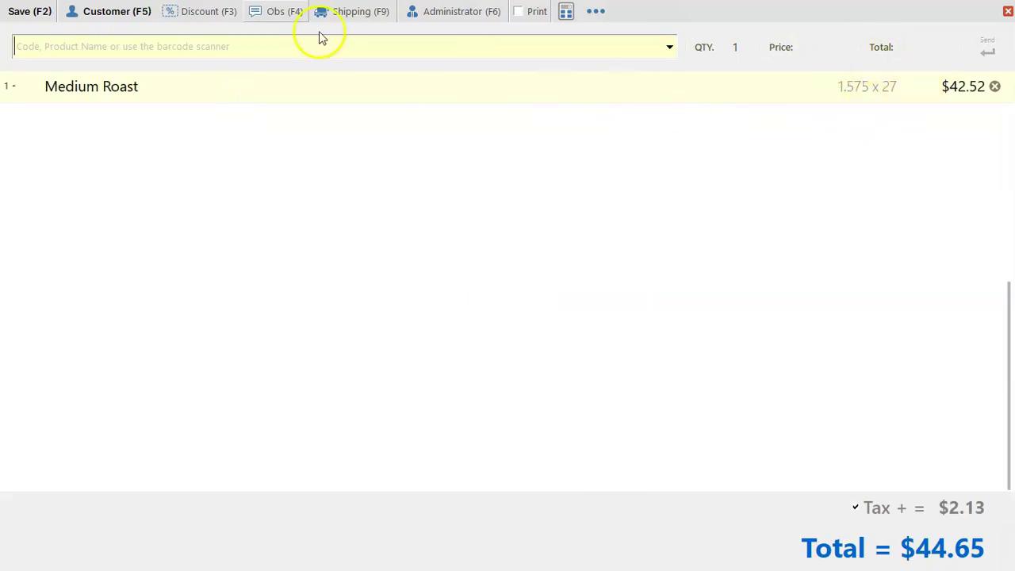
# Step: Save the Medium Roast sale as paid by Debit Card and return to the sales records
pyautogui.click(11, 11)
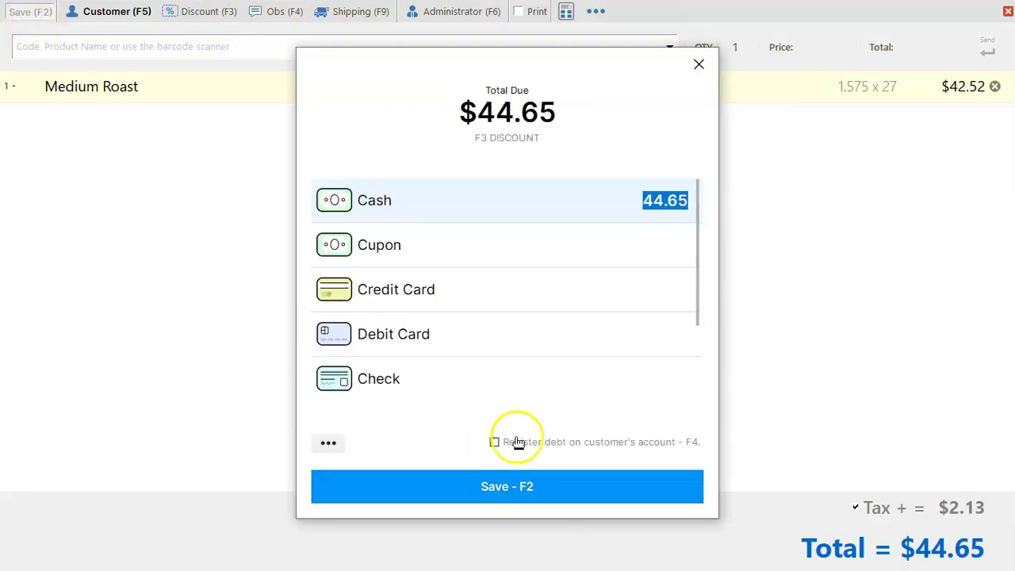
pyautogui.click(481, 342)
pyautogui.click(511, 483)
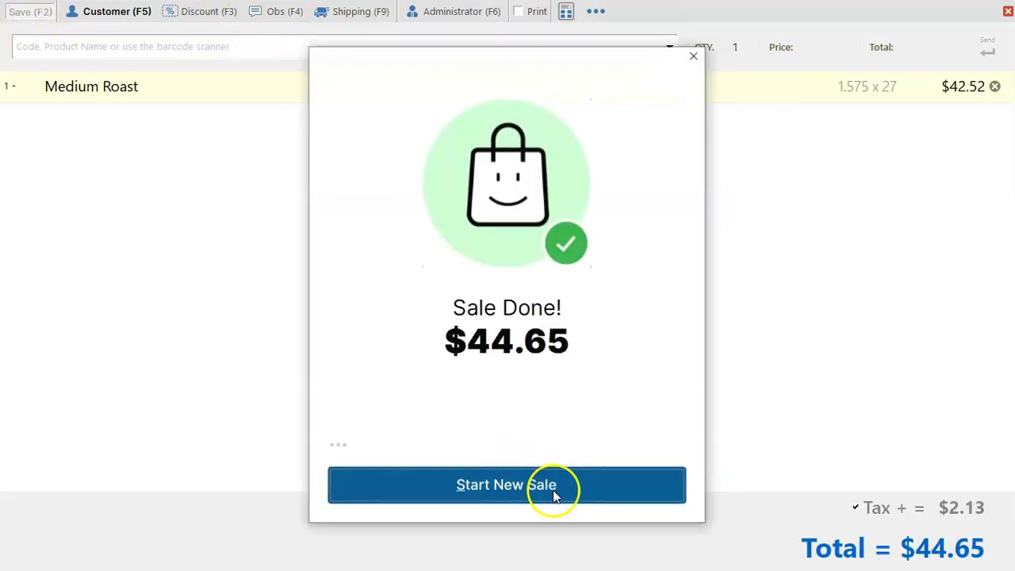
pyautogui.click(699, 54)
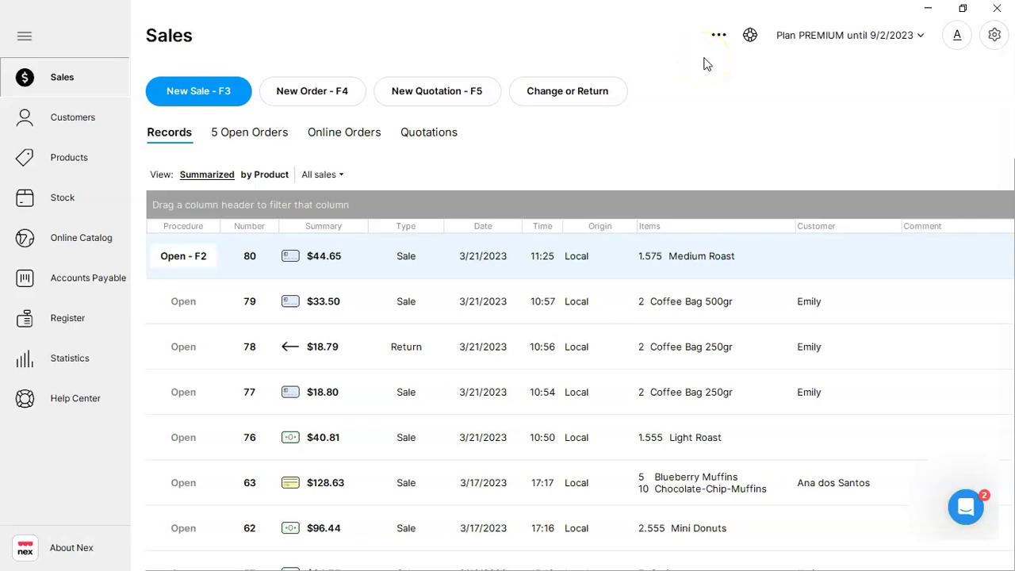
pyautogui.click(701, 54)
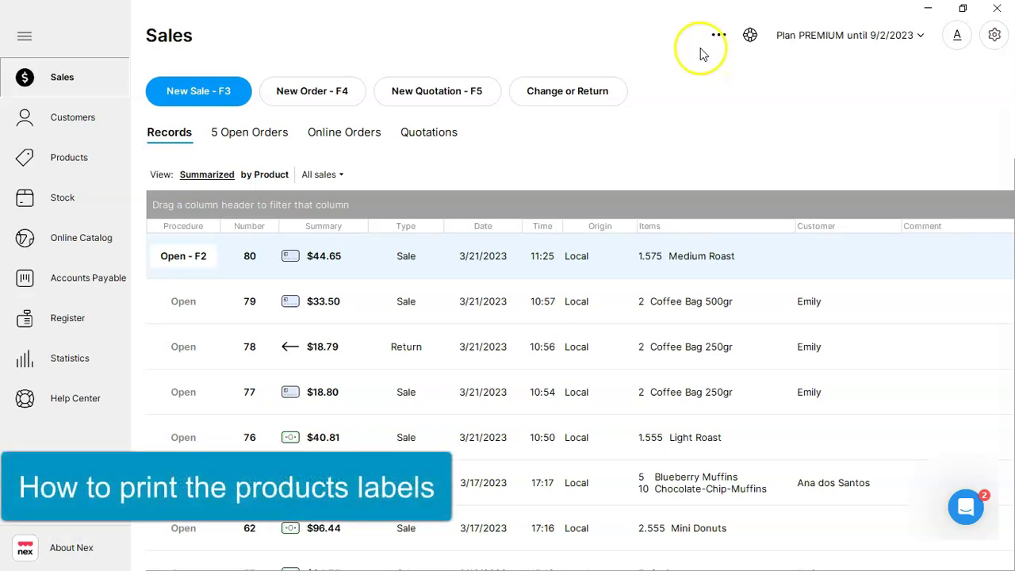
# Step: Open label printing for products and add Americano Coffee and Apple Juice to the print list
pyautogui.click(71, 158)
pyautogui.click(216, 95)
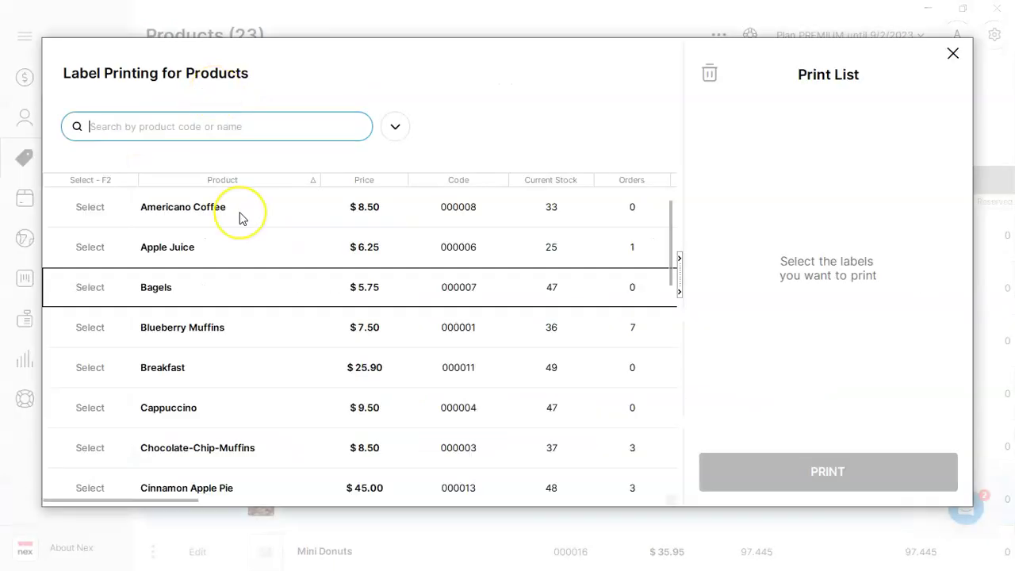
pyautogui.click(223, 216)
pyautogui.click(99, 212)
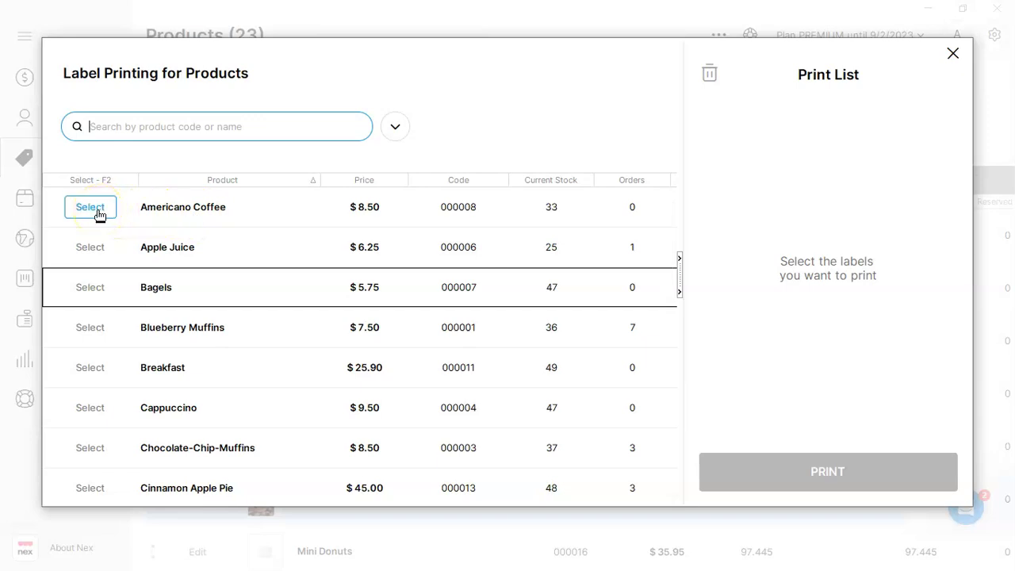
pyautogui.click(99, 213)
pyautogui.click(98, 247)
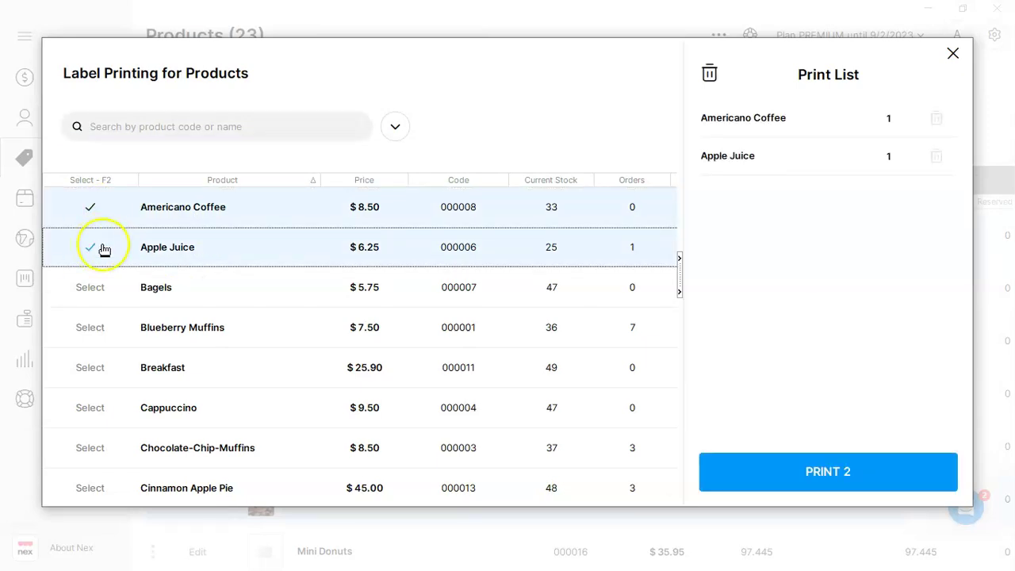
# Step: Set the Americano Coffee label quantity to 2 and remove that product from the print list
pyautogui.click(888, 119)
pyautogui.click(910, 119)
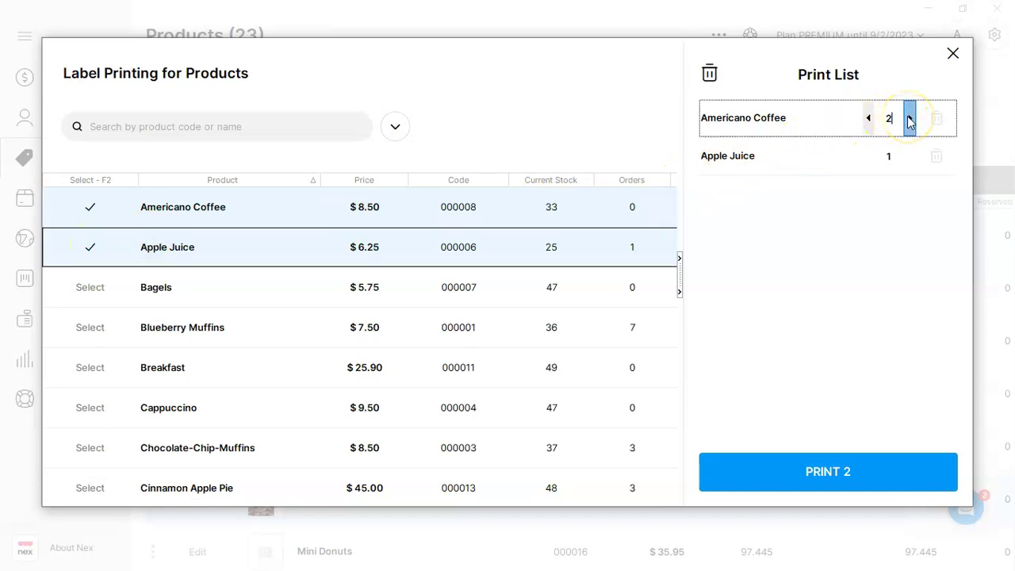
pyautogui.click(867, 116)
pyautogui.click(867, 116)
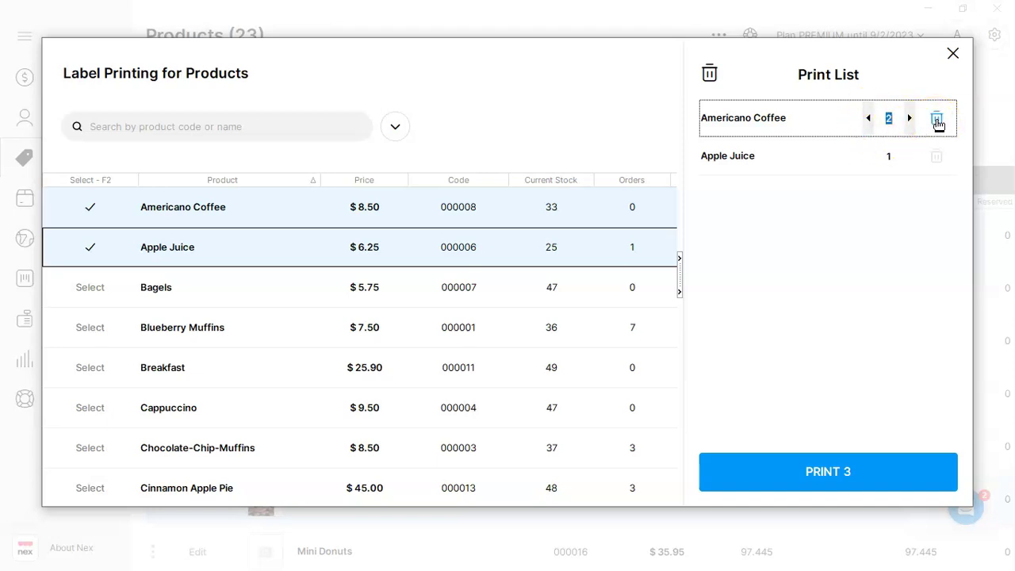
pyautogui.click(936, 119)
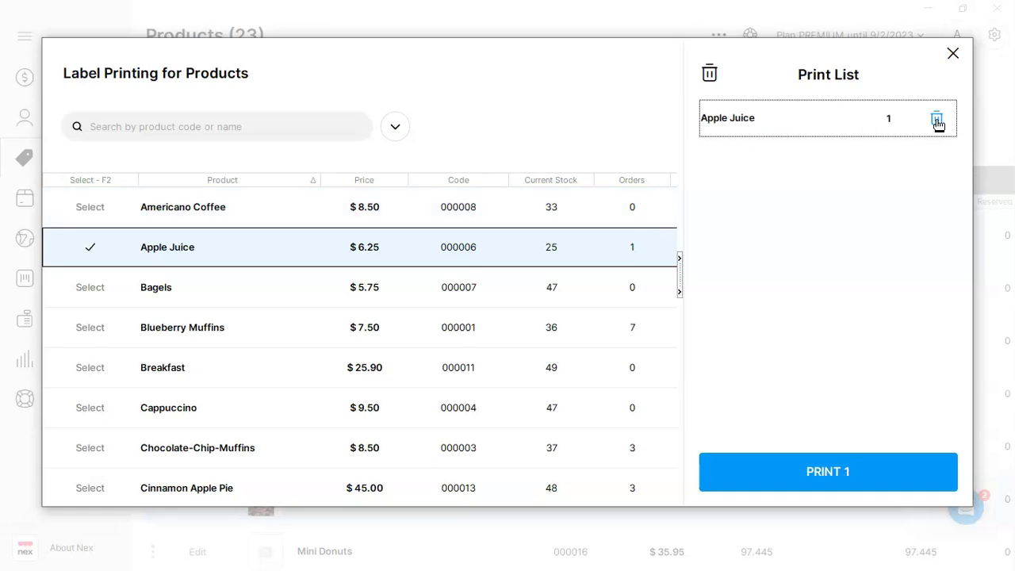
pyautogui.click(935, 120)
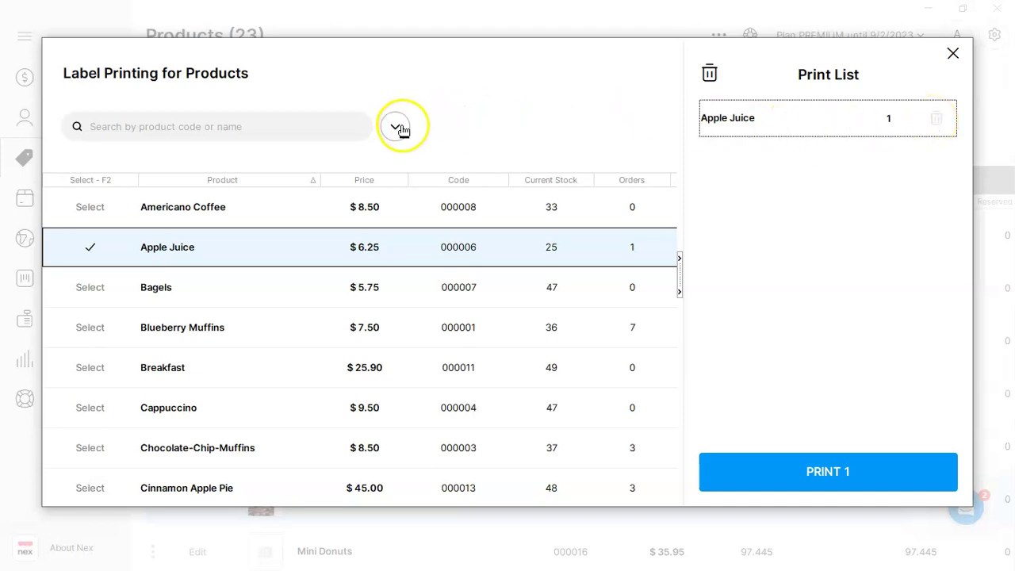
# Step: Add all products to the label print list and open its print setup, keeping Microsoft Print to PDF as the printer
pyautogui.click(396, 128)
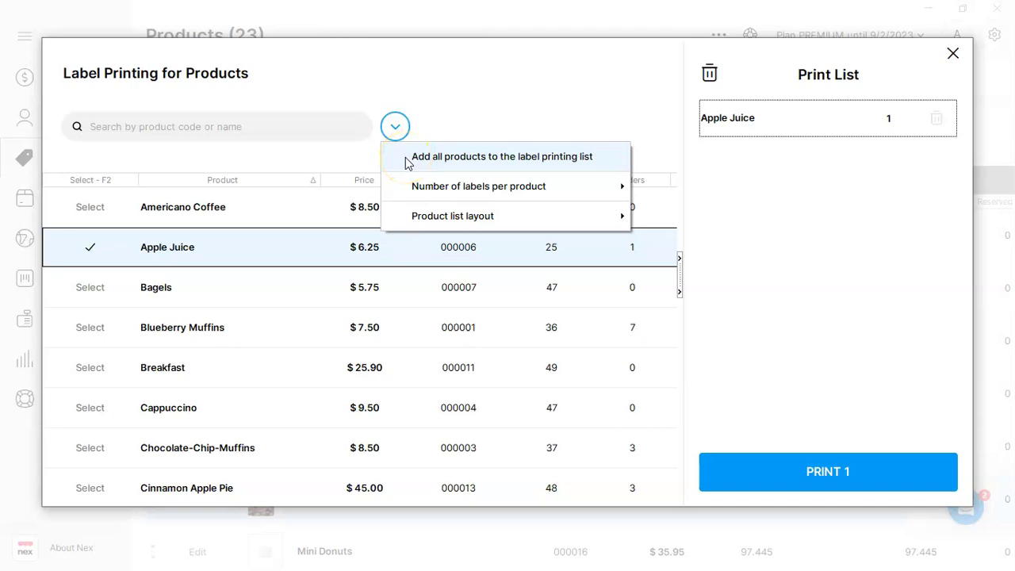
pyautogui.click(406, 161)
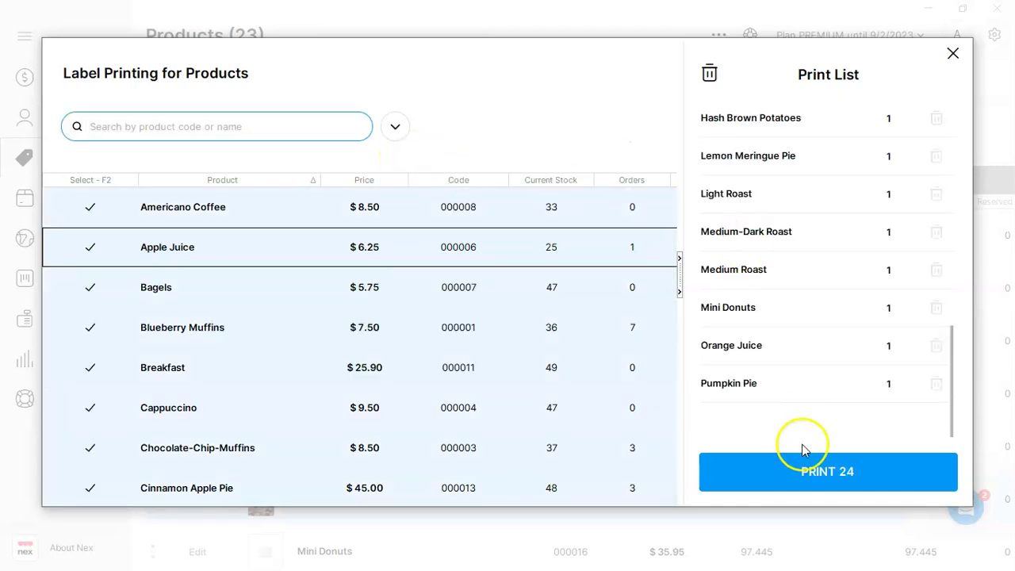
pyautogui.click(782, 481)
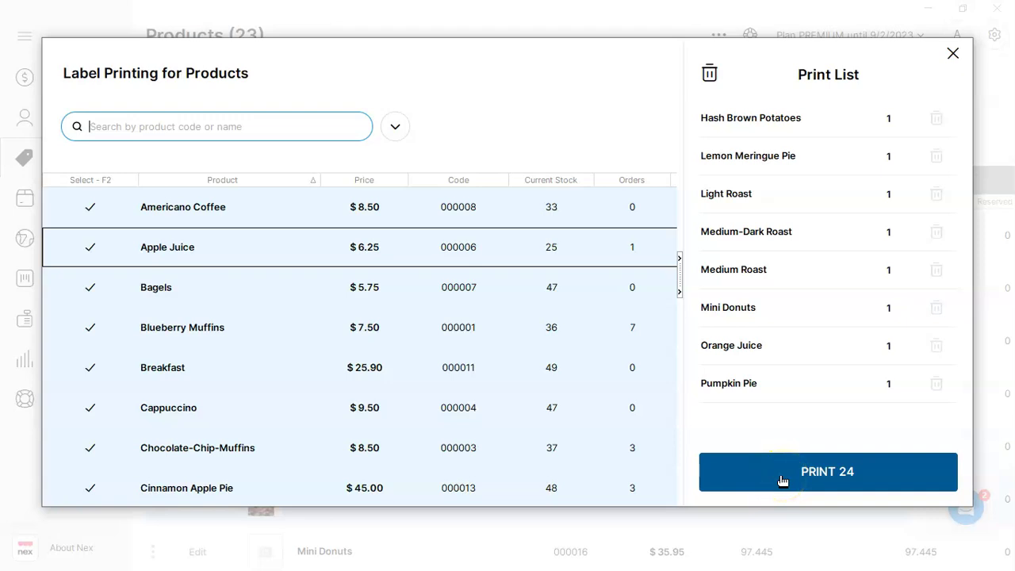
pyautogui.click(640, 237)
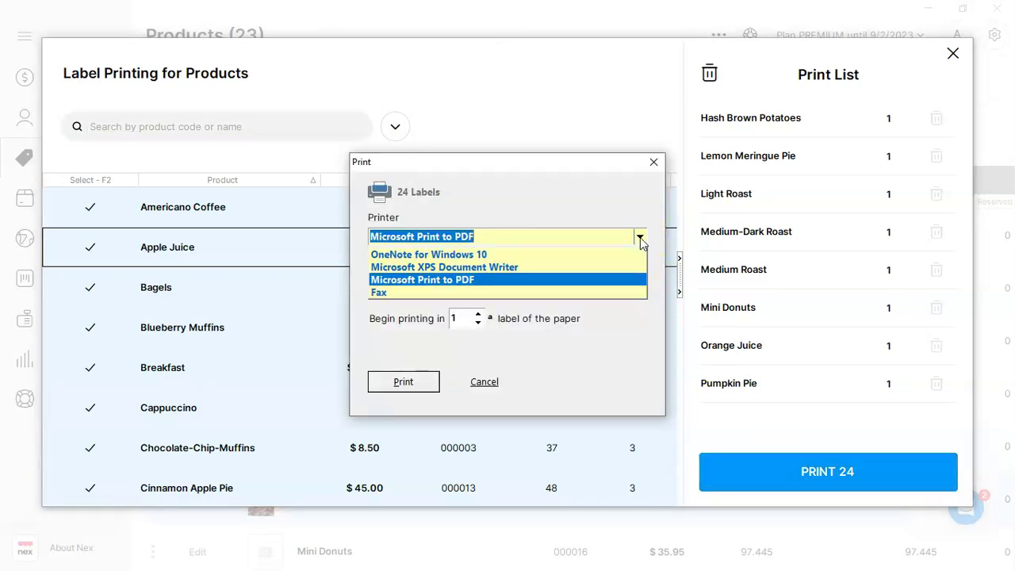
pyautogui.click(640, 237)
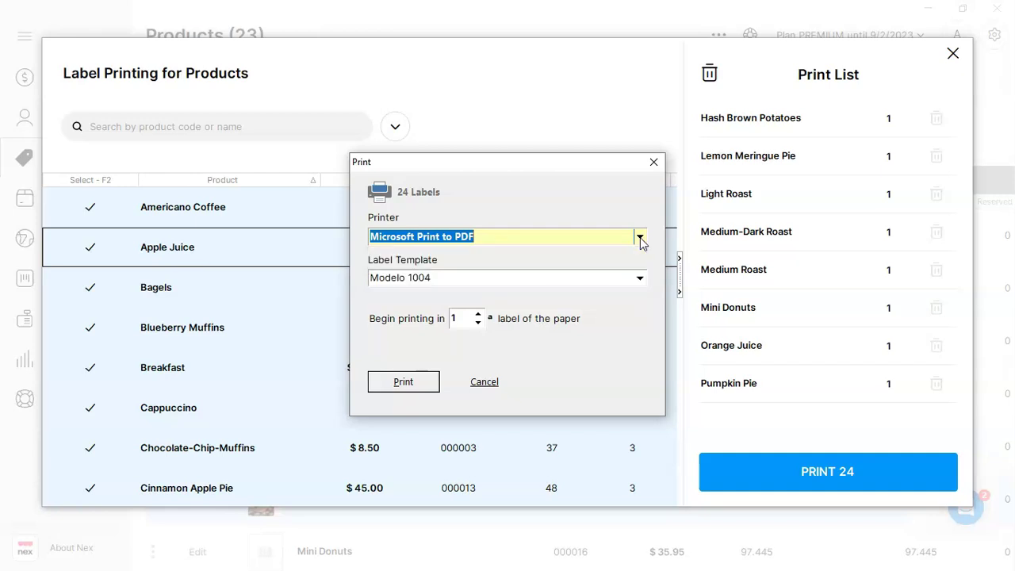
# Step: Open the label template chooser and view the coil templates Modelo 2002 and Modelo 2002B
pyautogui.click(641, 279)
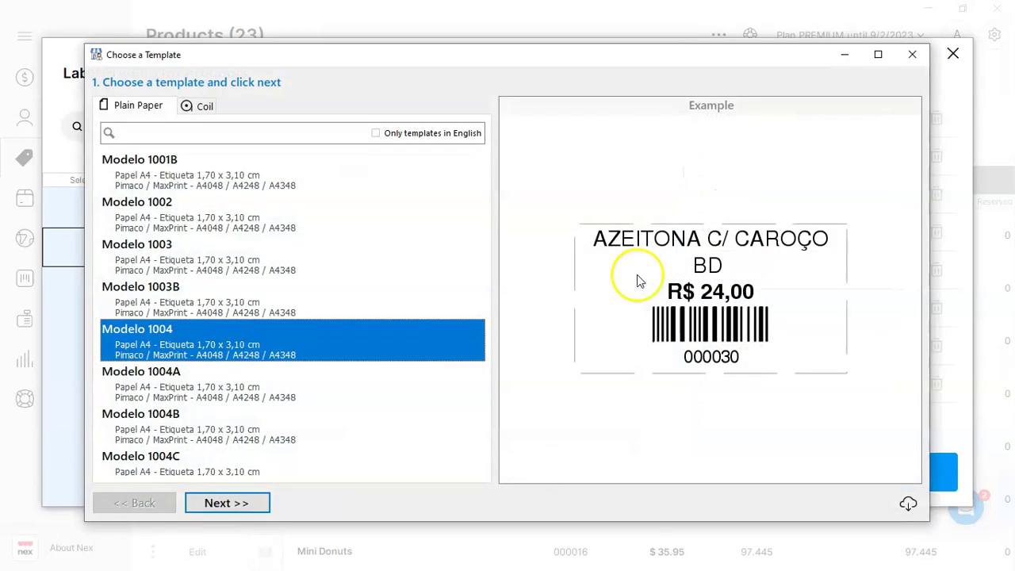
pyautogui.click(203, 114)
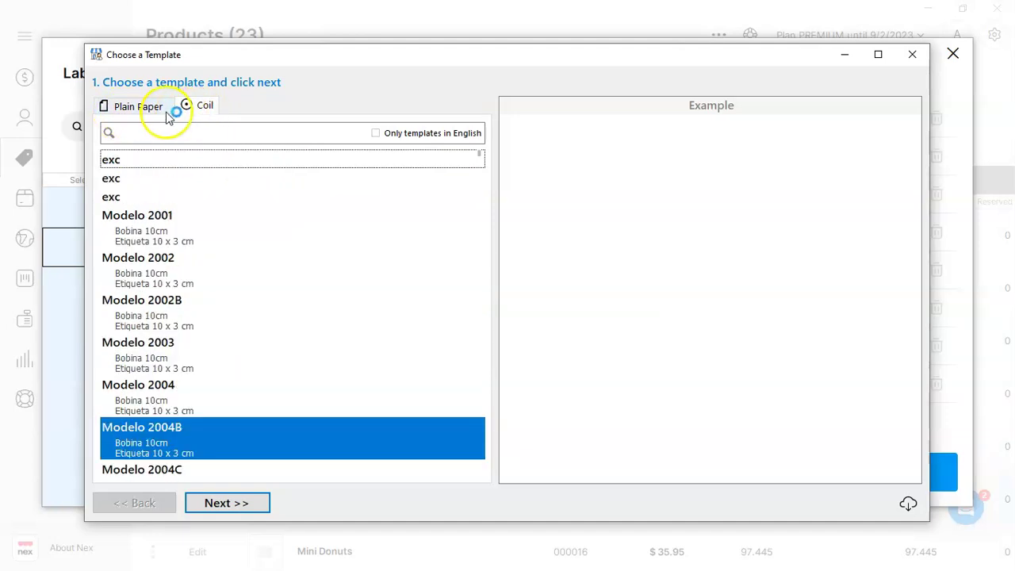
pyautogui.click(185, 279)
pyautogui.click(185, 330)
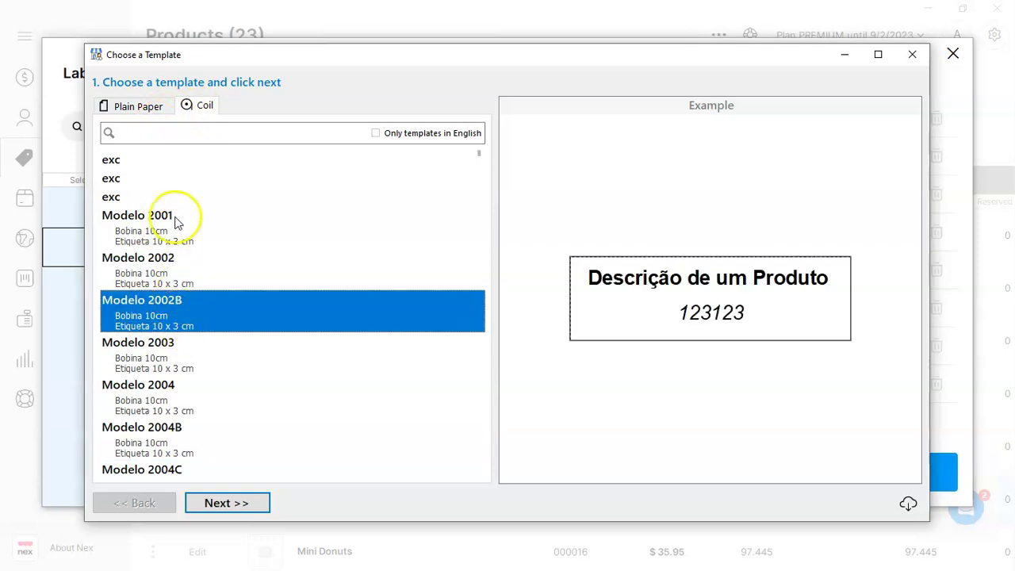
# Step: Choose the plain-paper template Modelo 1002 for the product labels, preview the label sheet and confirm the print setup
pyautogui.click(146, 106)
pyautogui.click(182, 341)
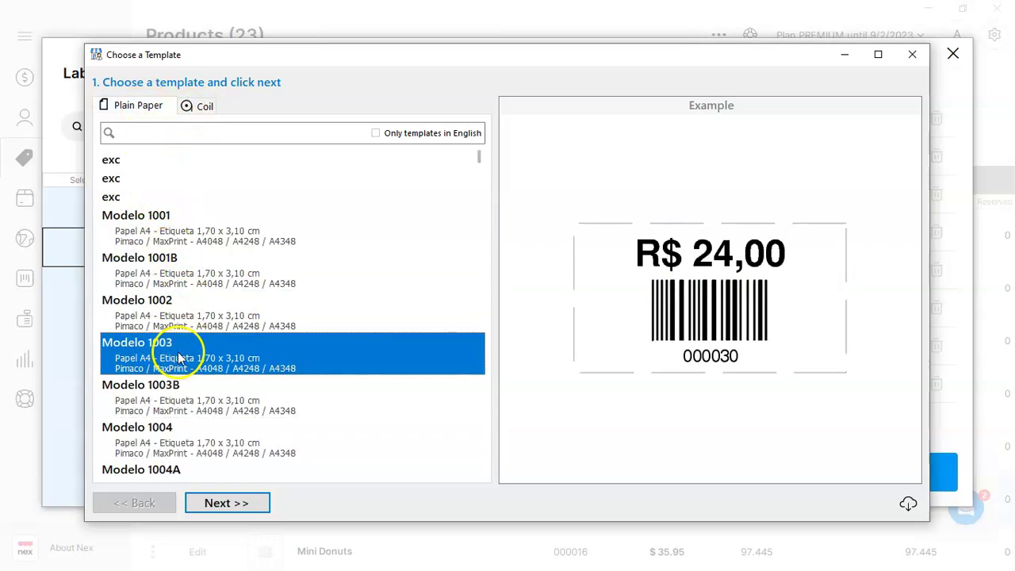
pyautogui.click(182, 300)
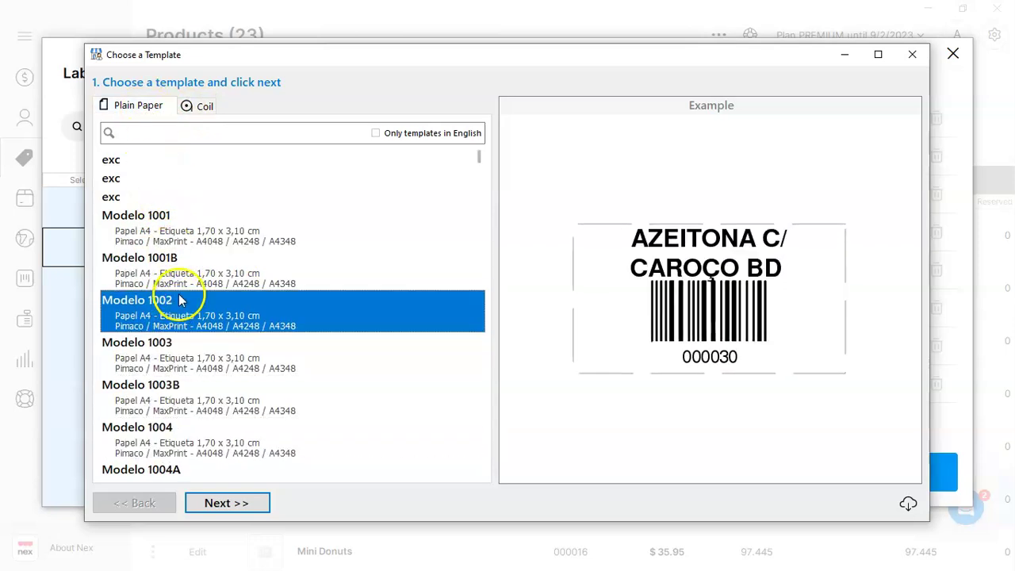
pyautogui.click(227, 506)
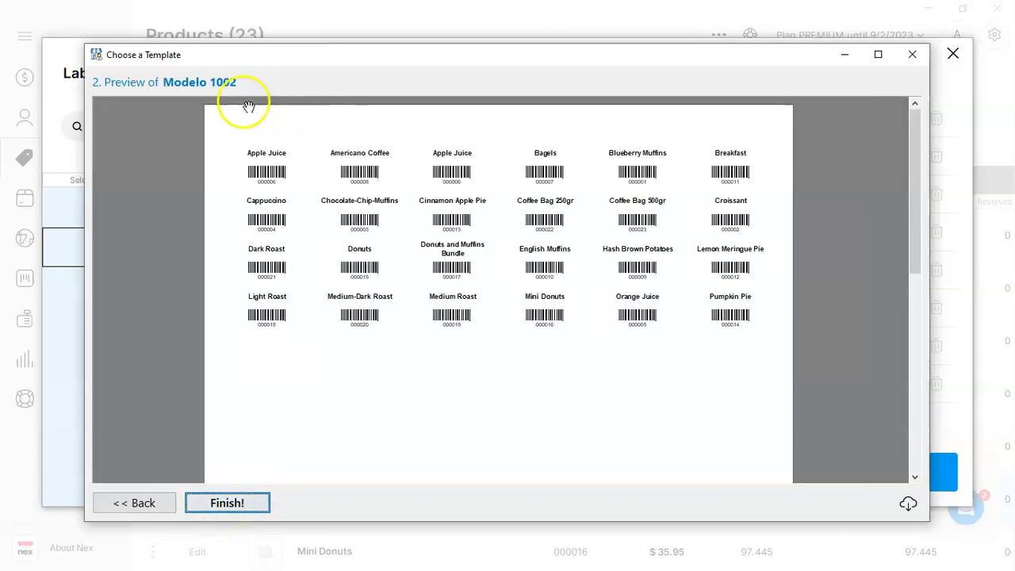
pyautogui.click(260, 504)
pyautogui.press('Return')
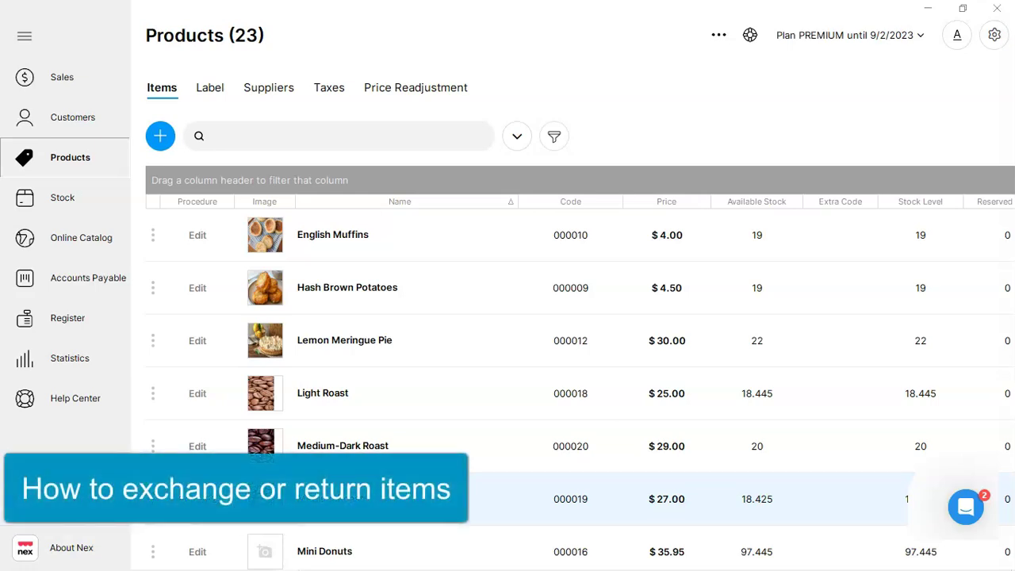
# Step: Start an exchange or return from the sales area and find the sale to return by its sales number
pyautogui.click(70, 80)
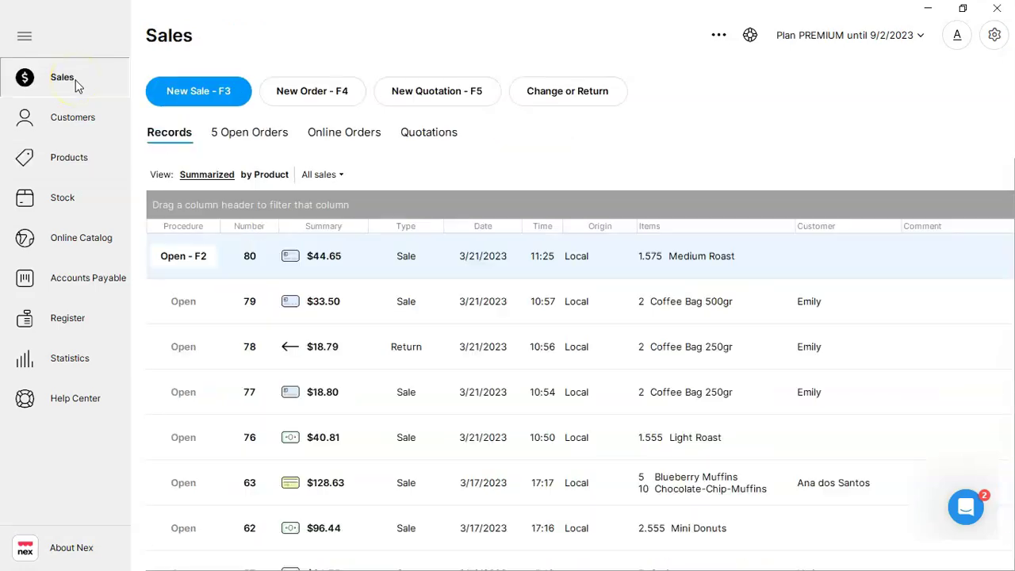
pyautogui.click(603, 91)
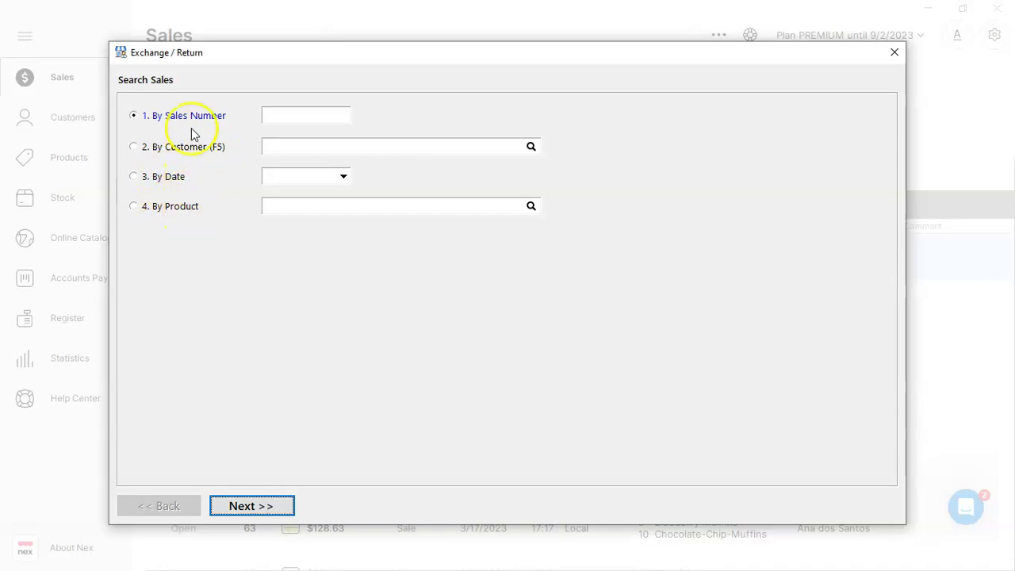
pyautogui.click(287, 117)
pyautogui.write('81')
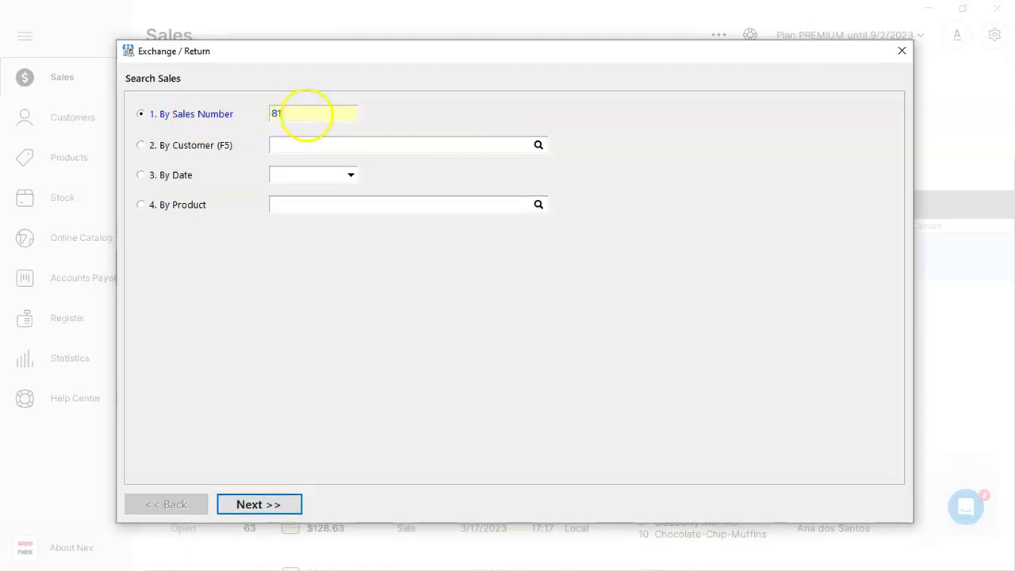
pyautogui.click(286, 511)
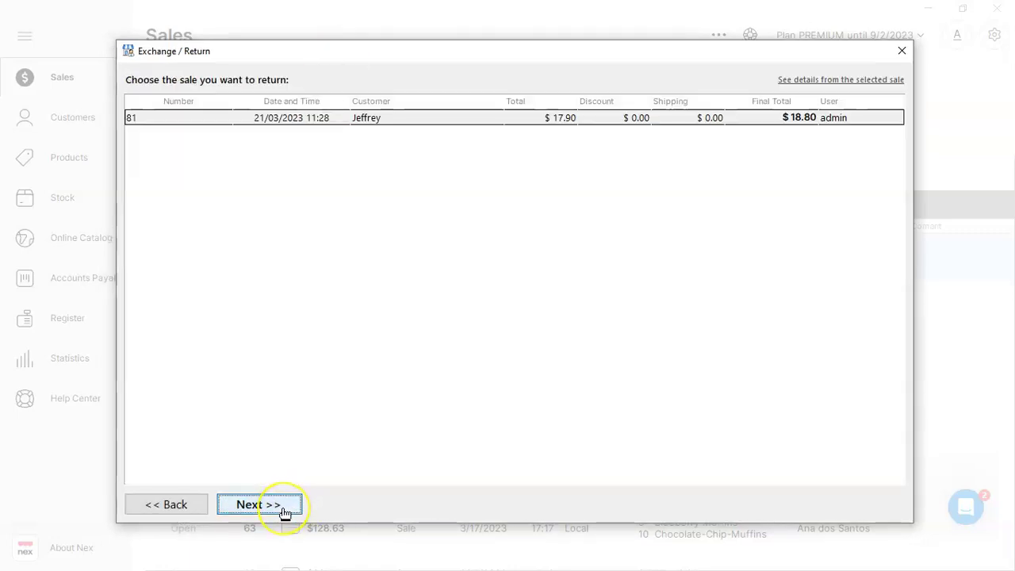
pyautogui.click(285, 512)
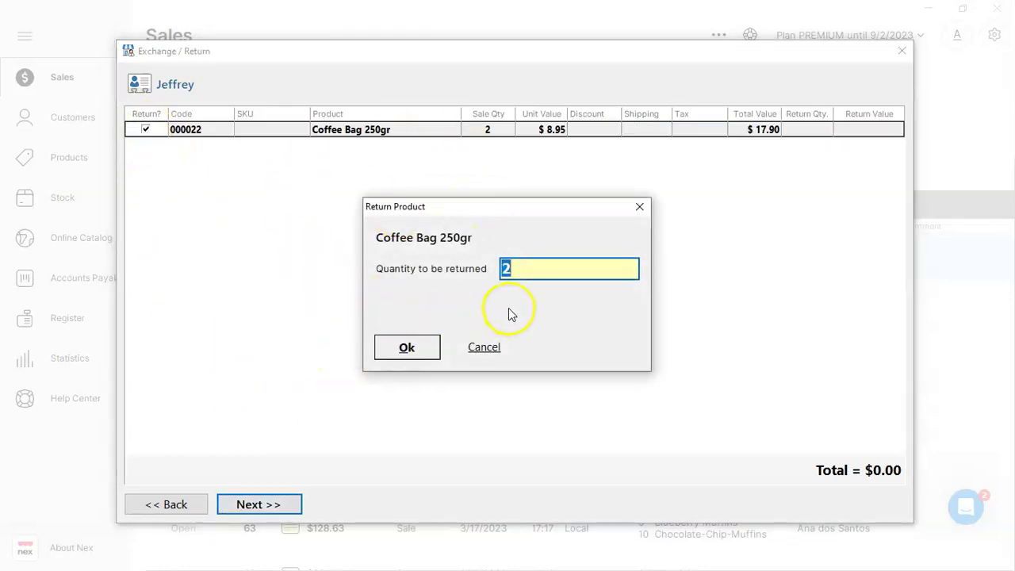
# Step: Return 2 units of Coffee Bag 250gr as credit for further purchases, finishing without comments or shipping information
pyautogui.click(429, 347)
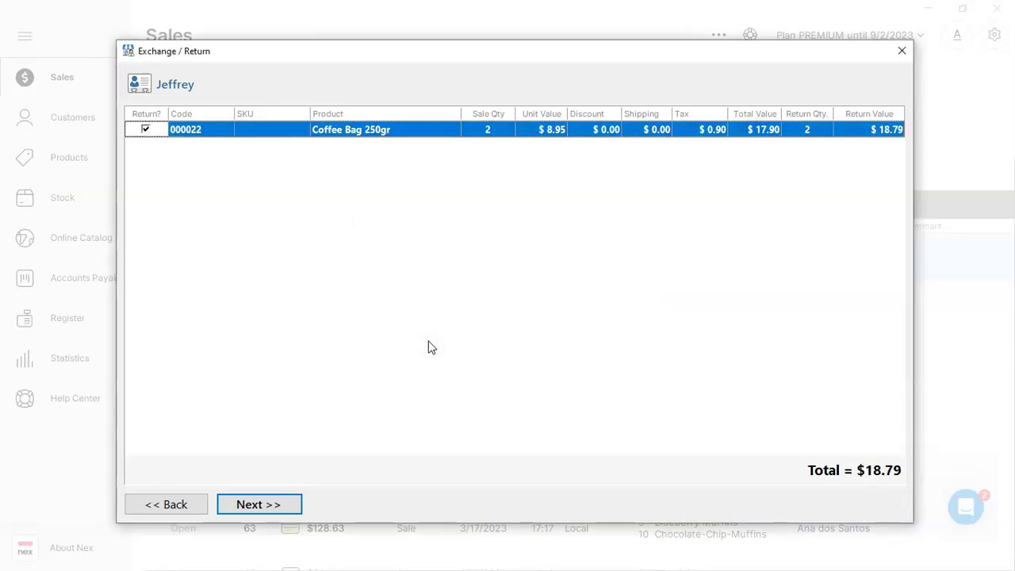
pyautogui.click(293, 506)
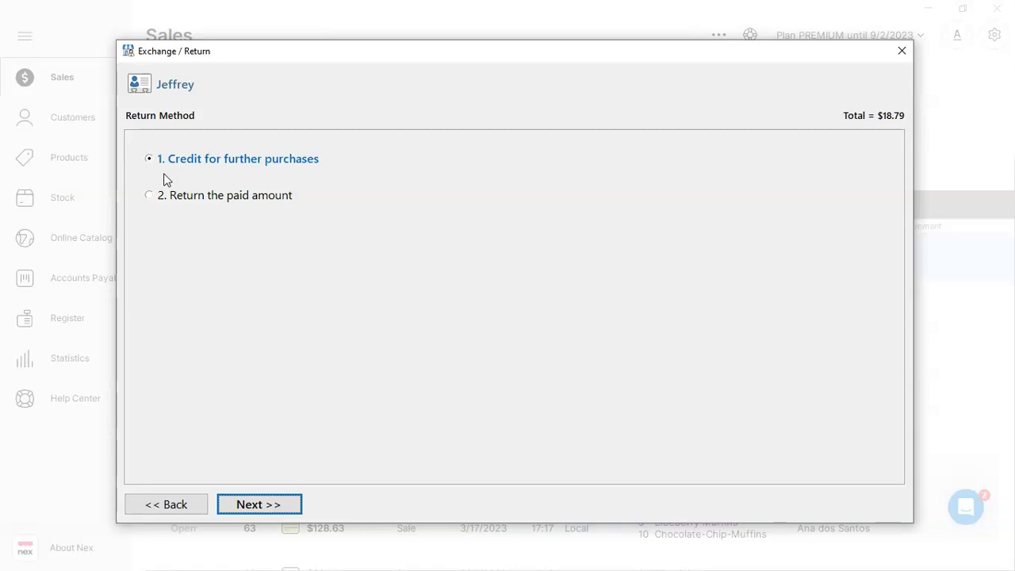
pyautogui.click(282, 509)
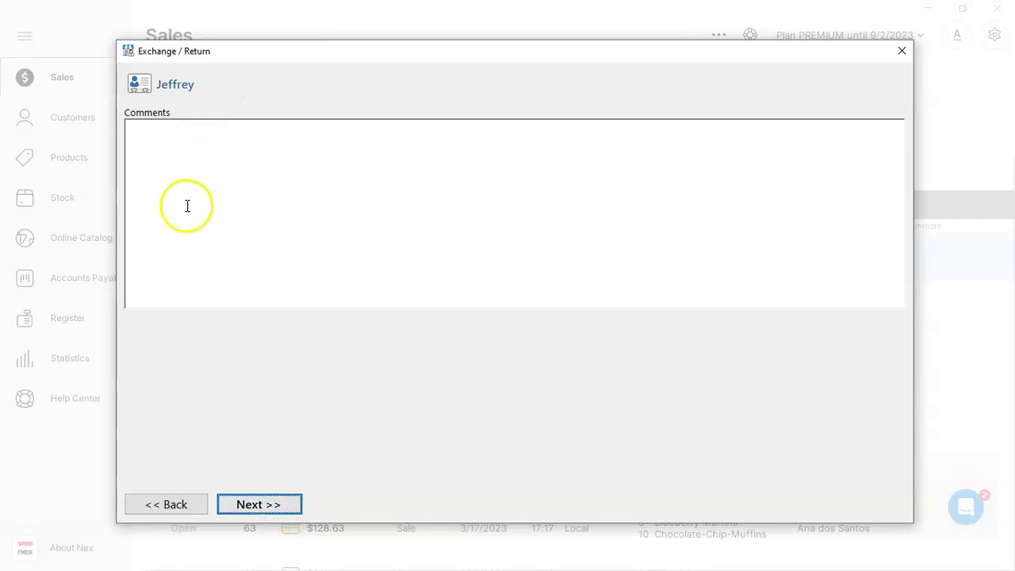
pyautogui.click(298, 506)
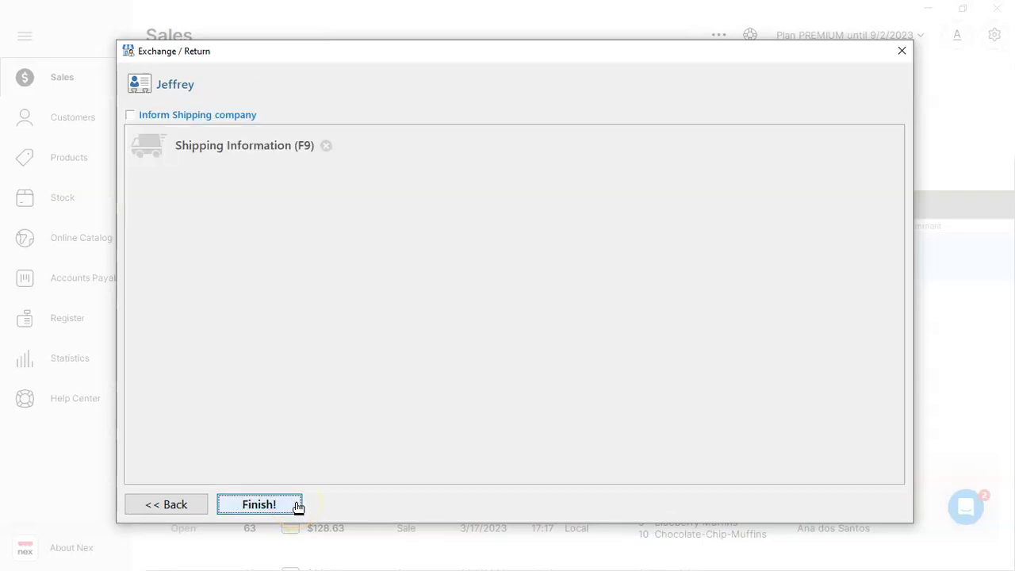
pyautogui.click(299, 507)
pyautogui.click(316, 262)
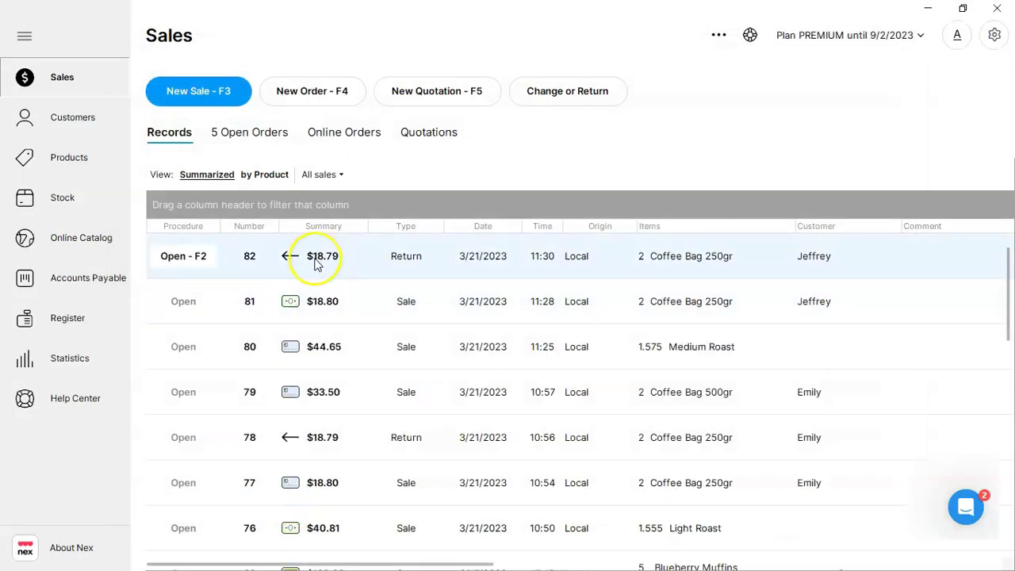
pyautogui.doubleClick(323, 269)
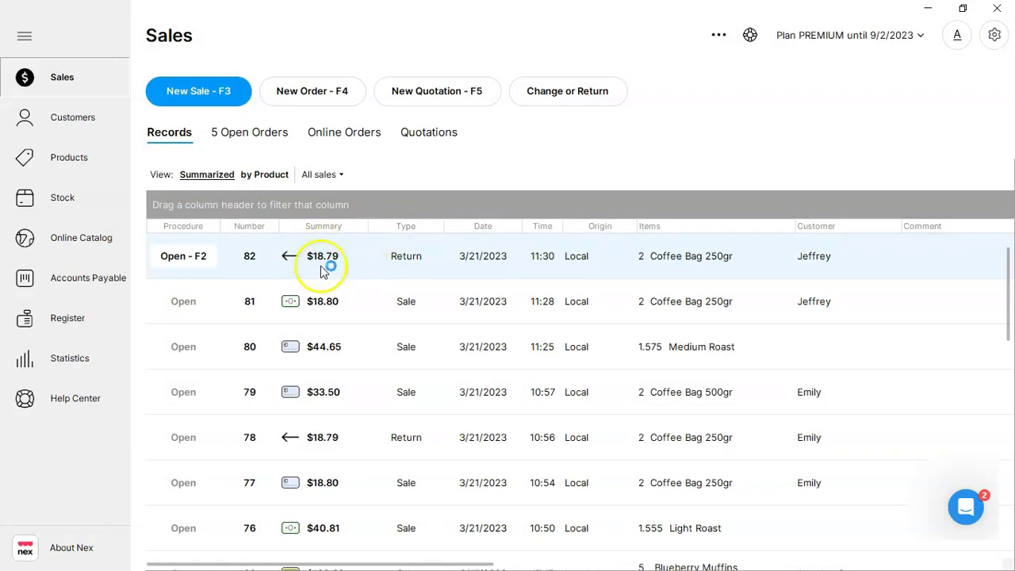
# Step: Start a new sale and assign it to the customer who returned the Coffee Bag 250gr
pyautogui.click(197, 104)
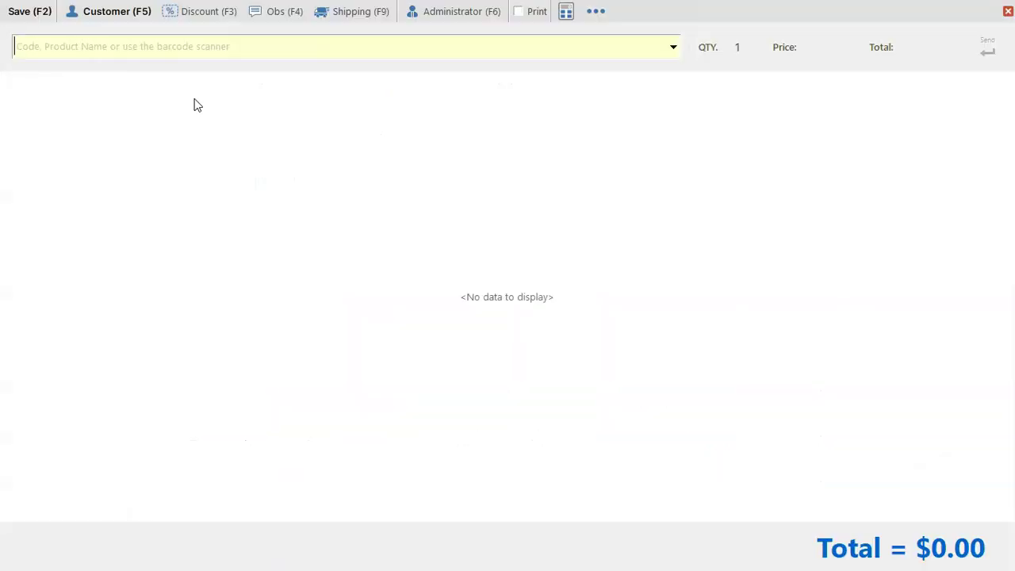
pyautogui.click(131, 16)
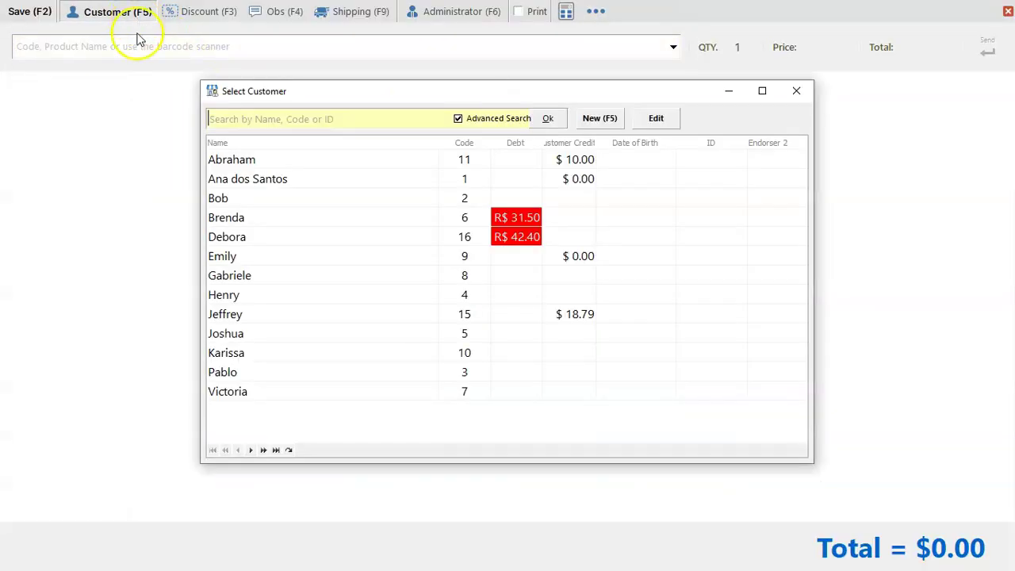
pyautogui.doubleClick(248, 316)
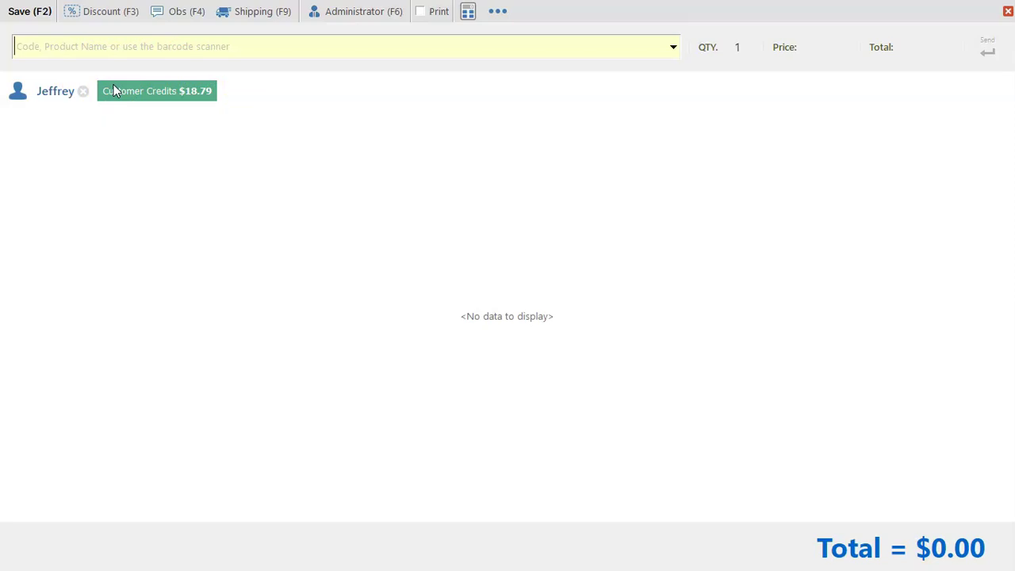
# Step: Search for coffee and add 2 units of Coffee Bag 500gr to the sale
pyautogui.write('coffee')
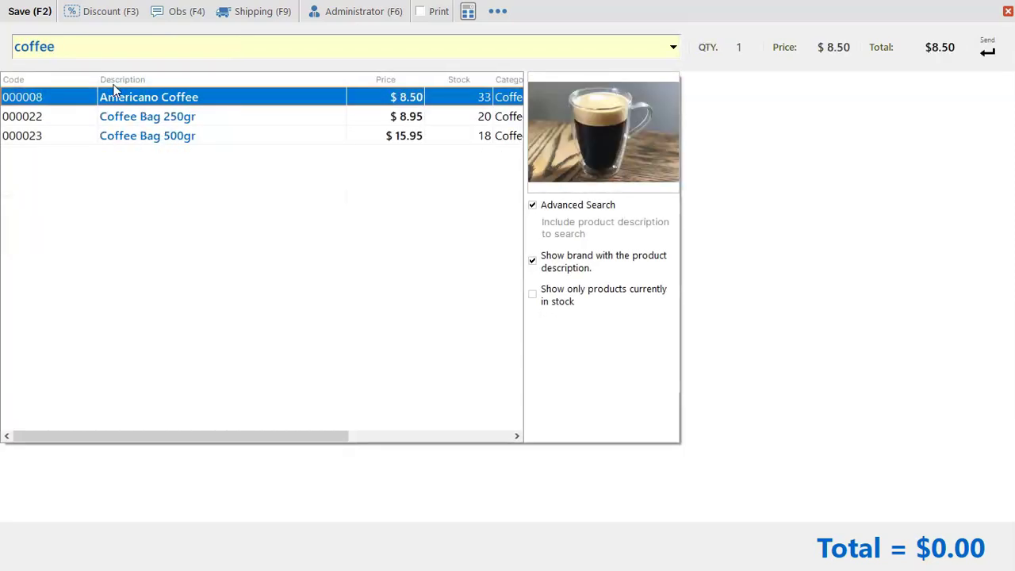
pyautogui.click(136, 140)
pyautogui.write('2')
pyautogui.press('Return')
pyautogui.press('Return')
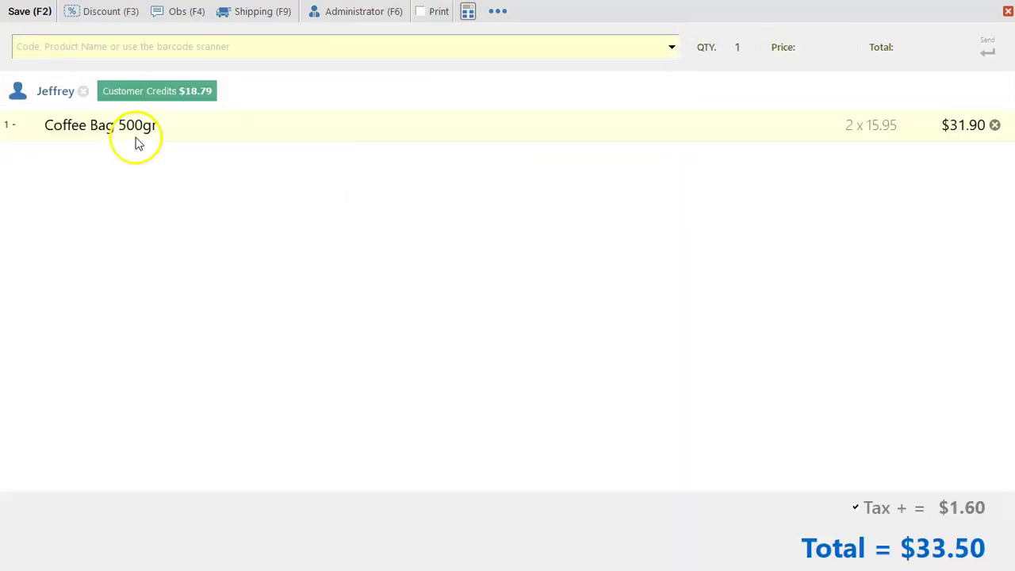
# Step: Save the sale using the $18.79 customer credit, with the remaining $14.71 paid by Debit Card
pyautogui.click(42, 14)
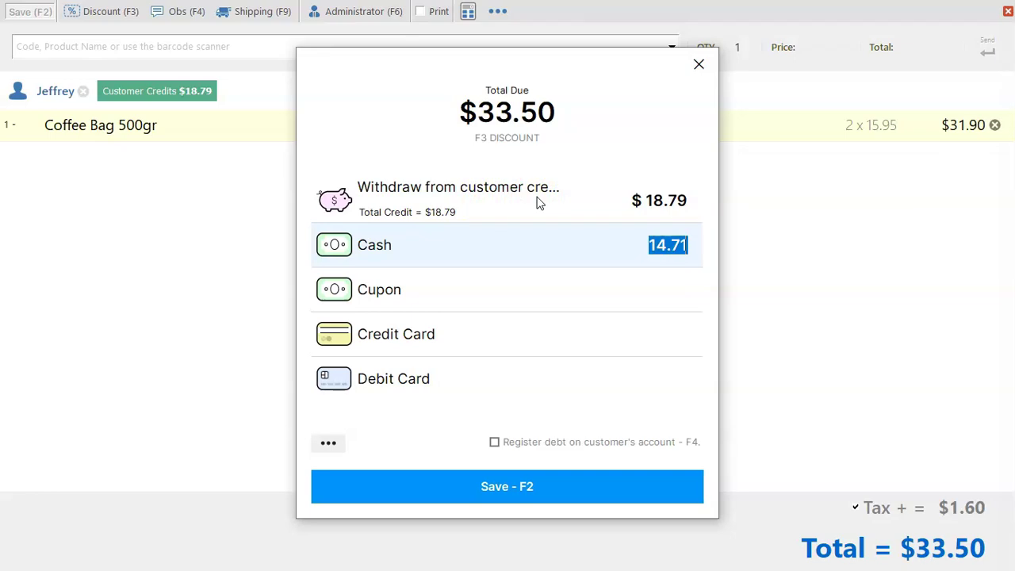
pyautogui.click(529, 382)
pyautogui.click(520, 487)
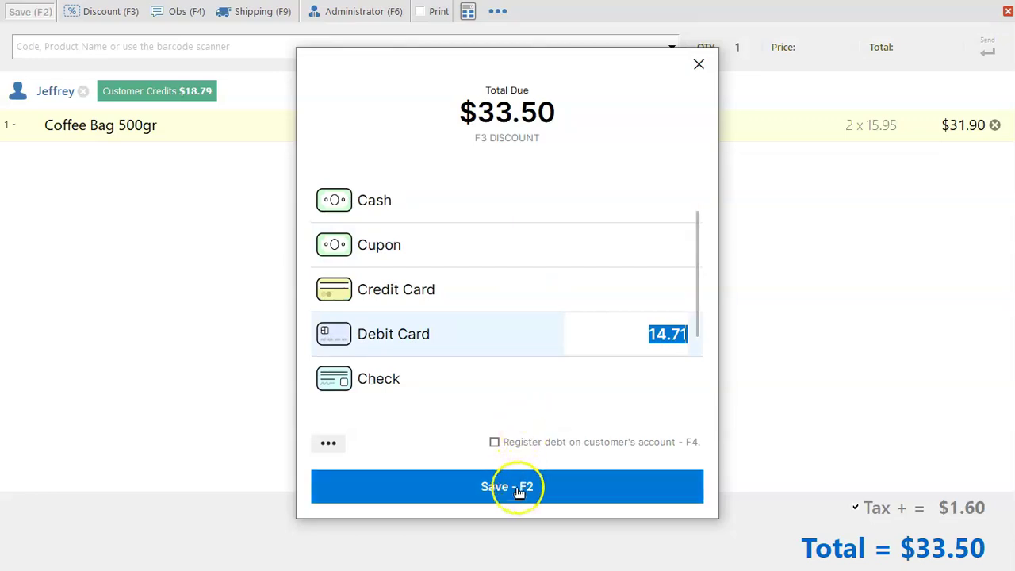
pyautogui.click(692, 54)
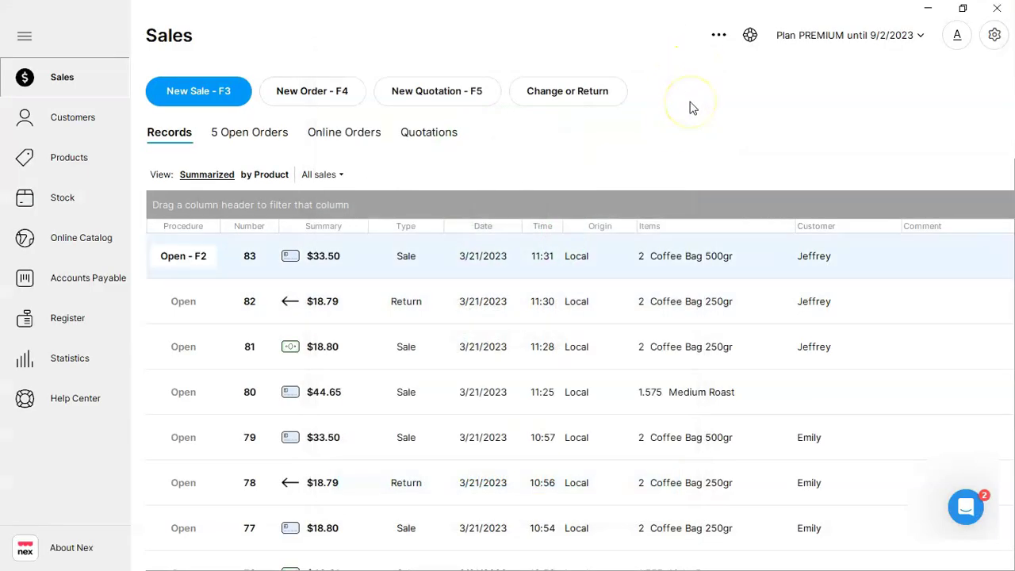